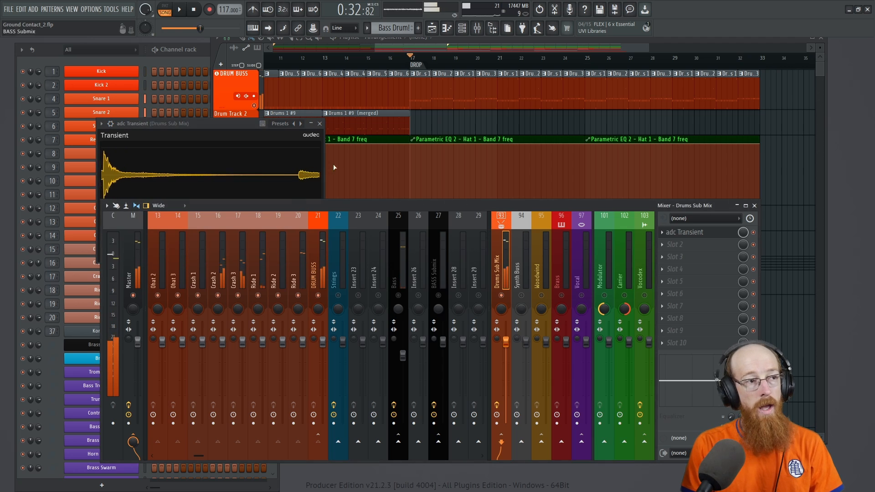
Play the drop and try an attack gain and release gain of -0.02 on the Drums Sub Mix transient shaper.
click(228, 127)
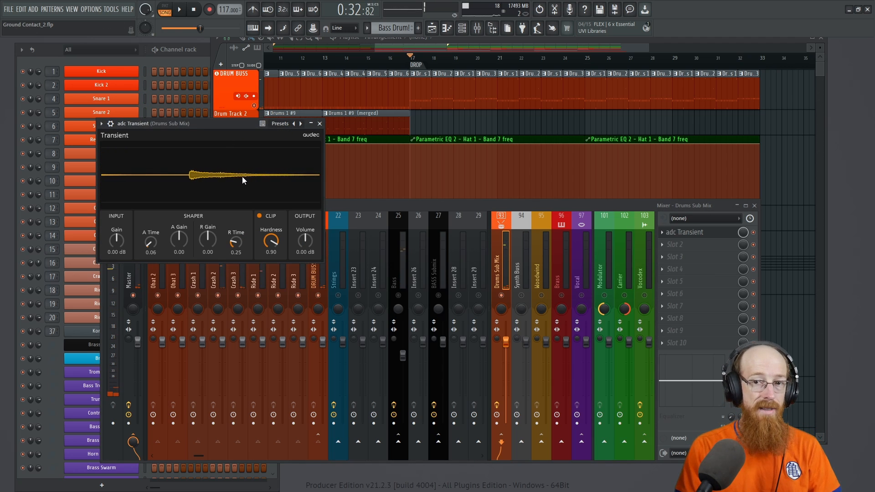
key(space)
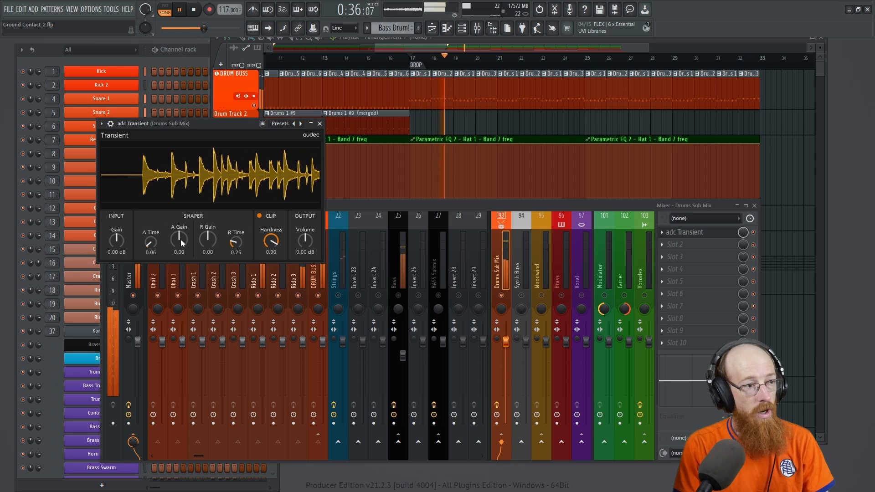
drag(181, 239, 200, 238)
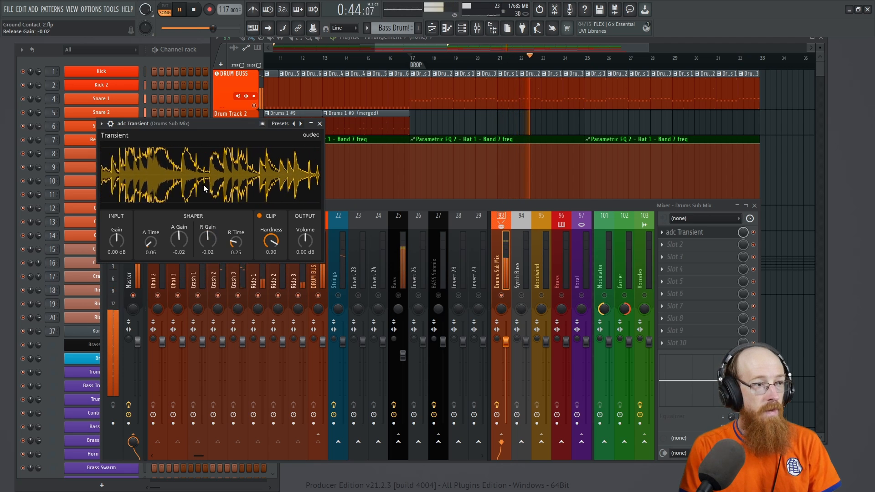
key(space)
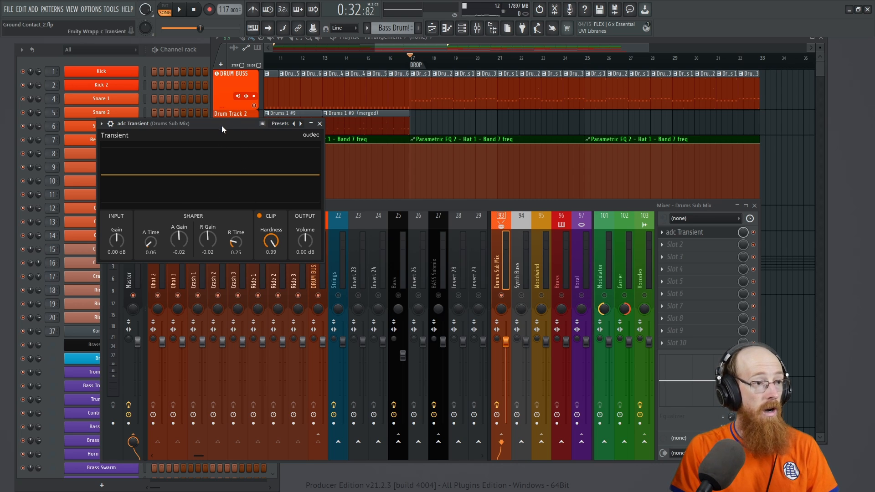
Audition the drop with the drum transient shaper's attack gain at 0.00 and clip hardness at 1.00.
key(space)
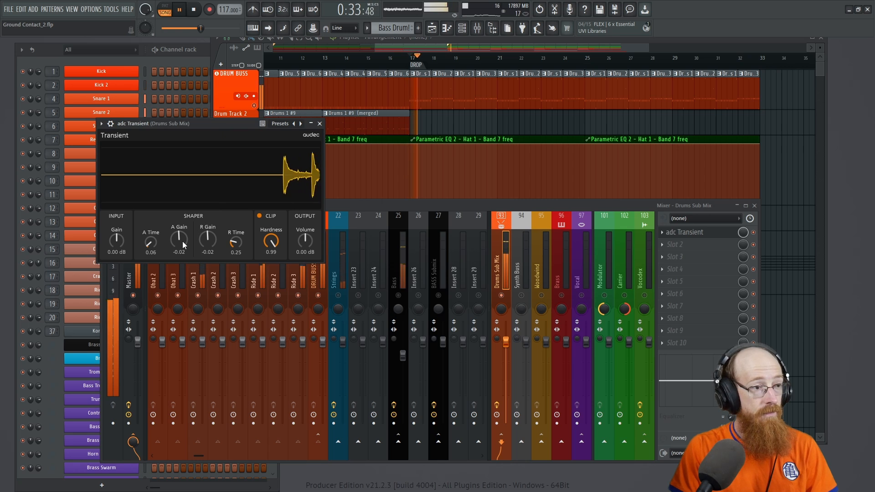
drag(183, 241, 184, 221)
drag(269, 243, 270, 193)
key(space)
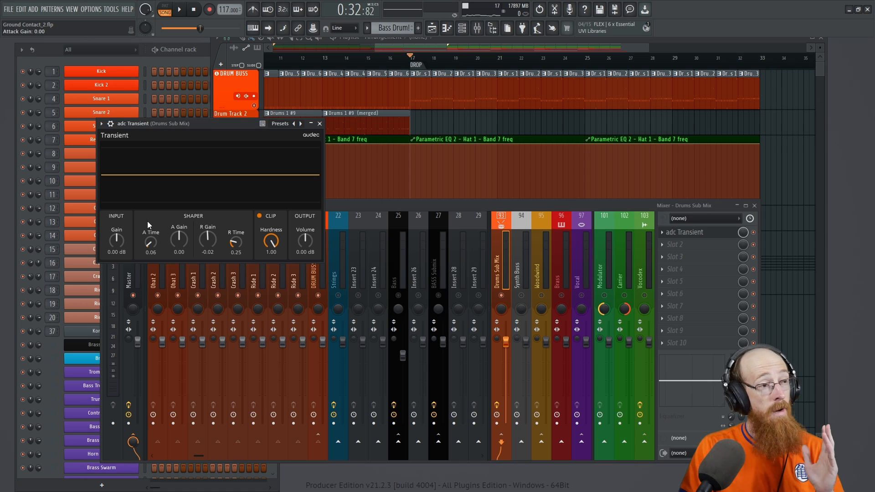
Lower the drum transient shaper's input gain to about -6.93 dB while playing the drop.
scroll(115, 249, down, 3)
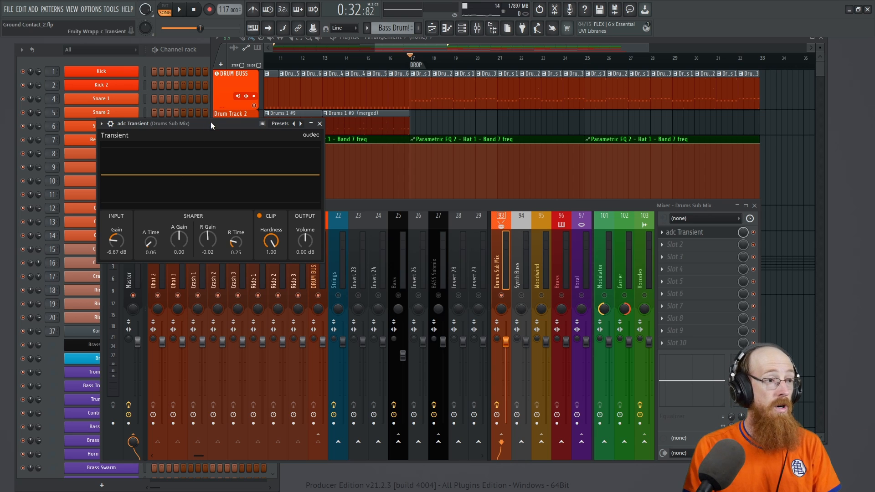
key(space)
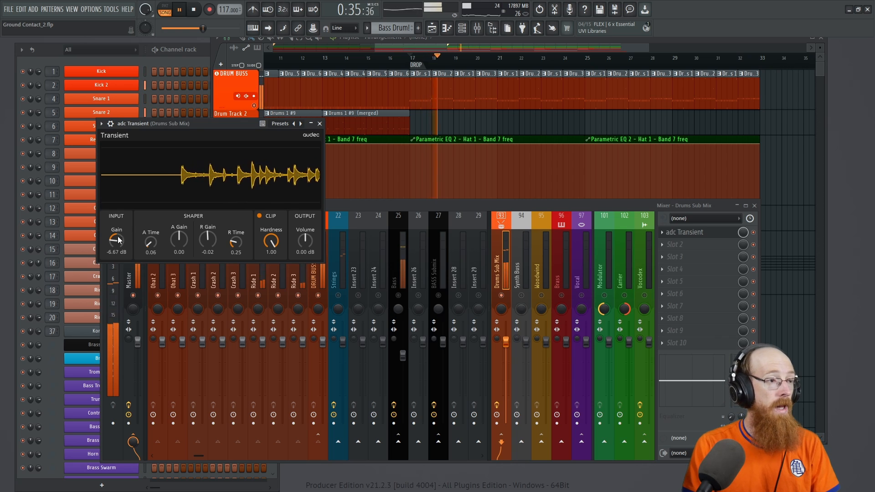
scroll(117, 239, down, 1)
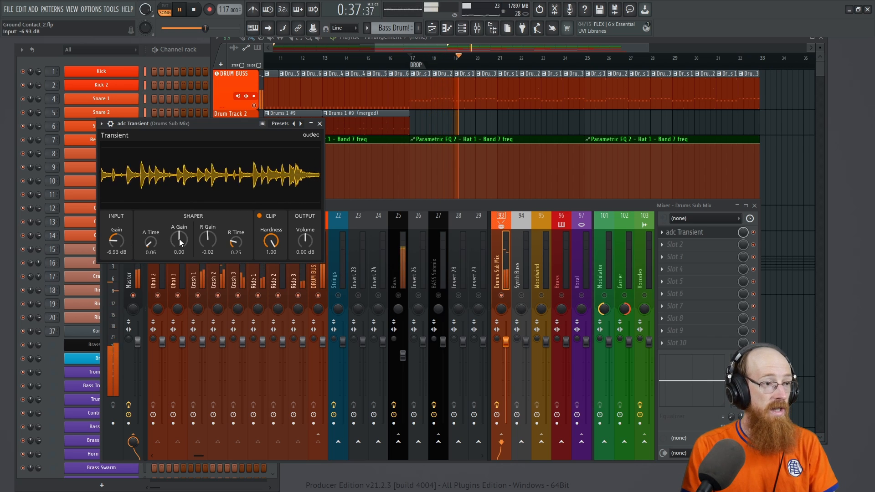
Try different attack shaping on the drums, ending with attack time 0.48 and attack gain -0.91.
scroll(179, 239, up, 3)
scroll(179, 239, up, 10)
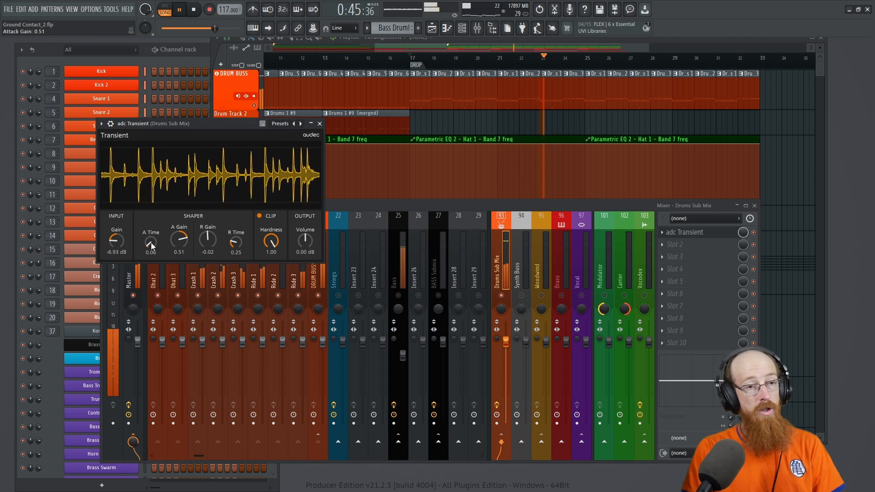
drag(151, 242, 179, 263)
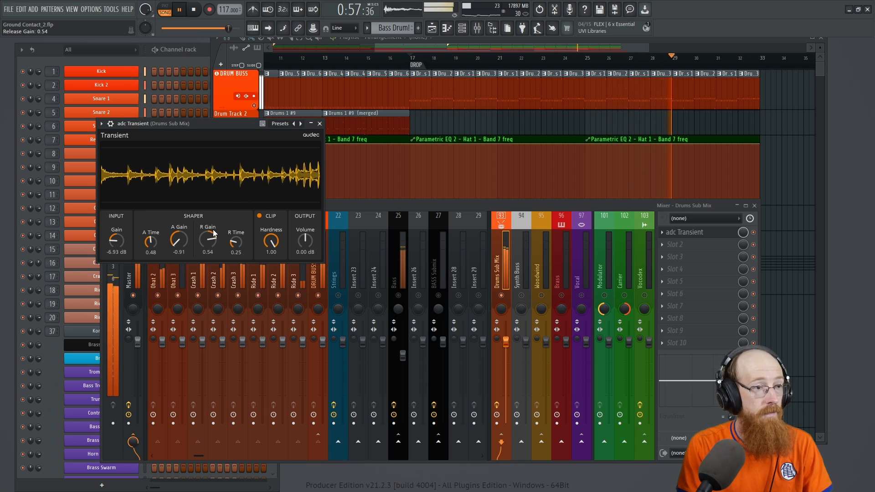
Try a release gain of 0.60 and a release time of 0.93 on the drum transient shaper.
drag(212, 240, 213, 232)
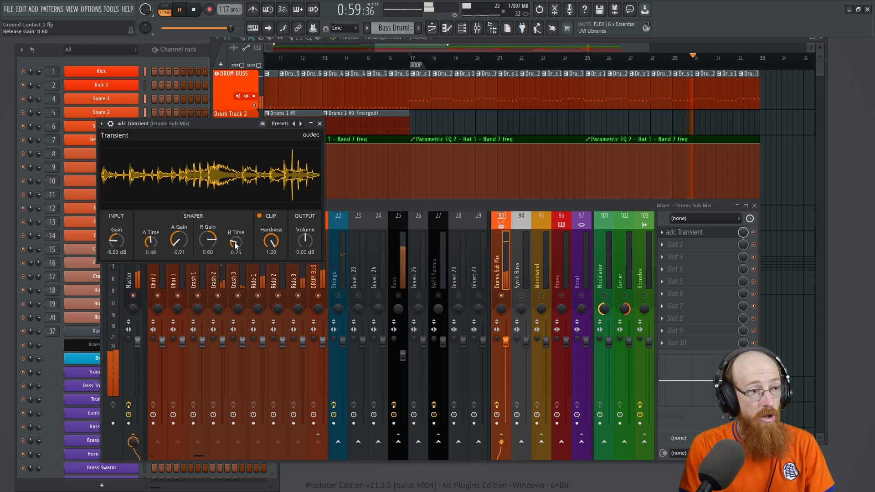
drag(235, 245, 239, 214)
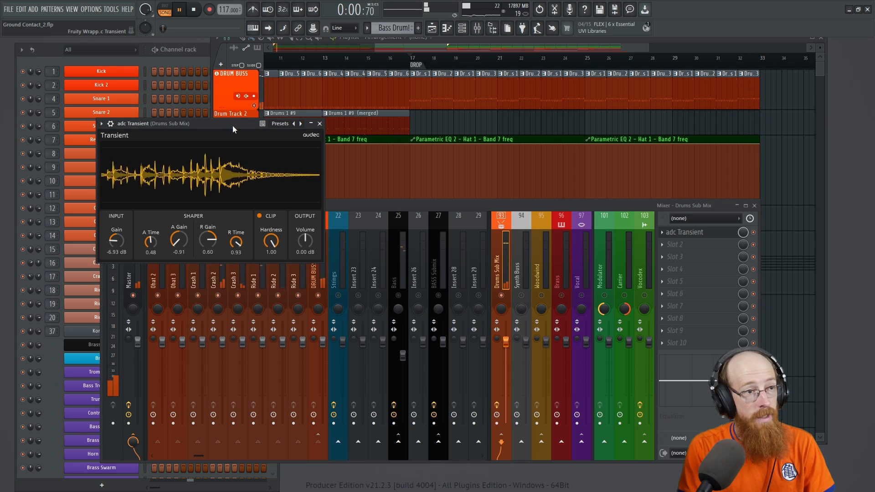
key(space)
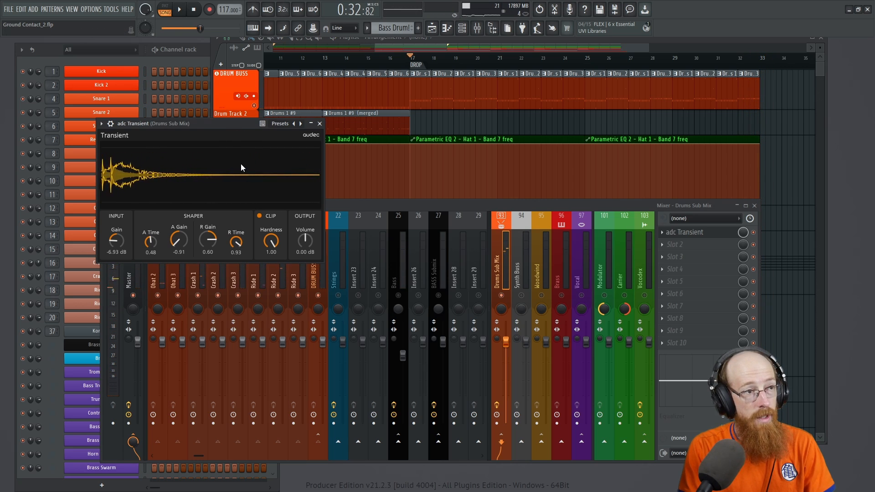
During playback, set the drum shaper's release time to 0.54 and release gain to -0.04, and lower clip hardness to 0.00.
key(space)
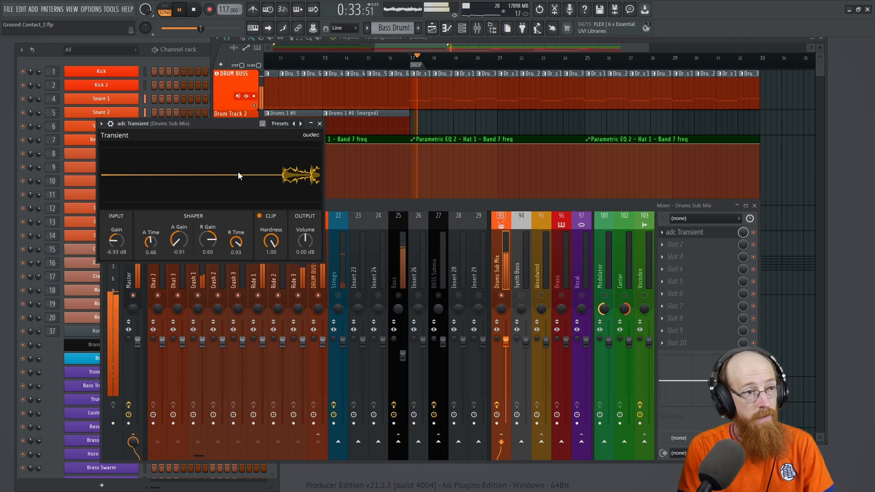
drag(235, 241, 210, 252)
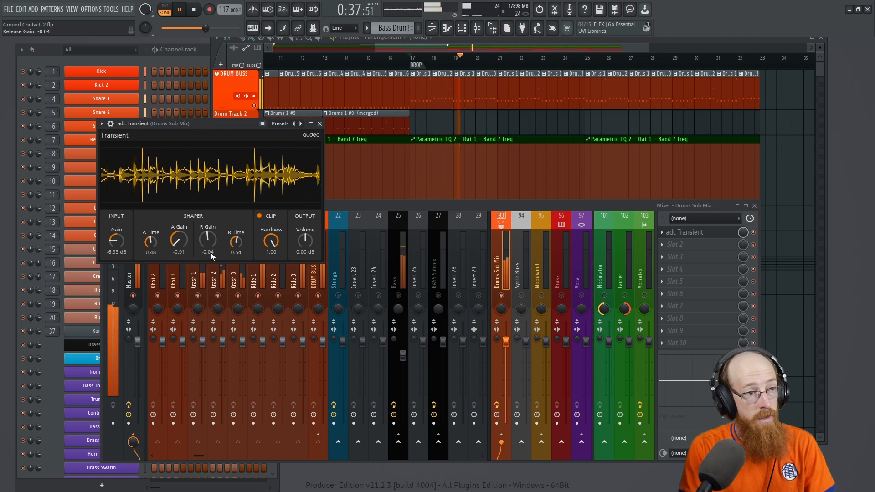
drag(272, 242, 272, 267)
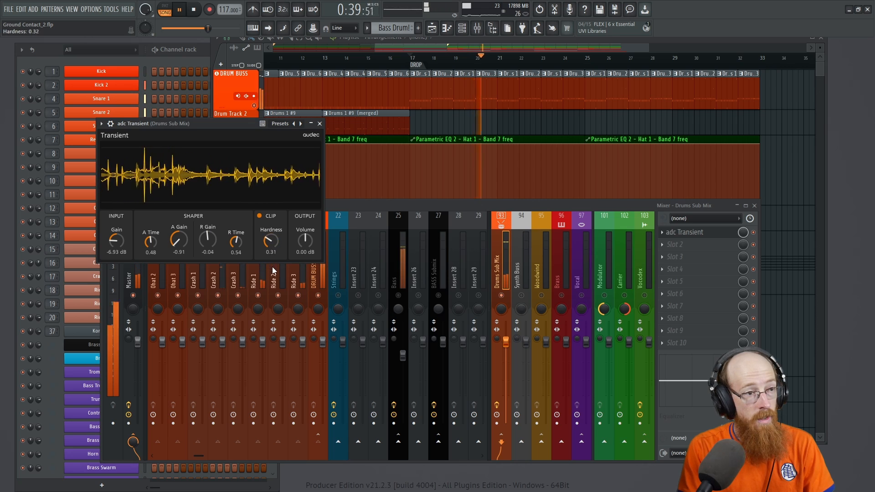
Set the drum shaper's attack gain to 0.85 and attack time to 1.00, with clip hardness at 1.00.
drag(179, 241, 184, 212)
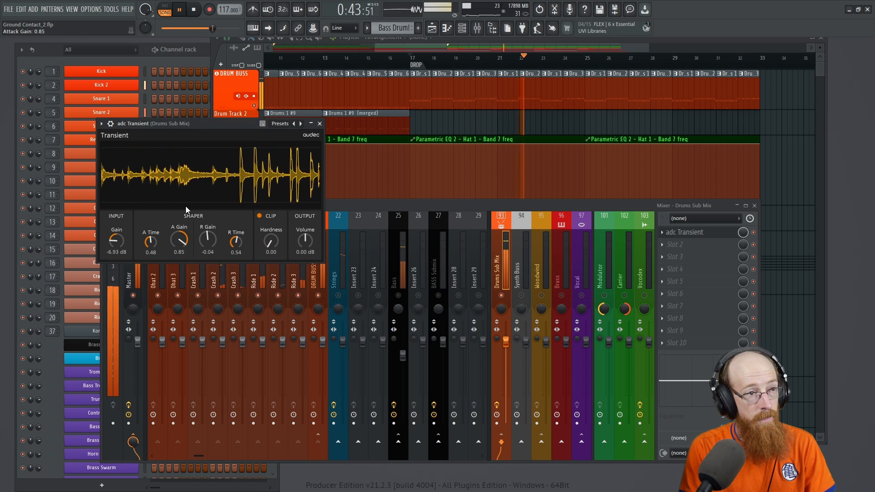
scroll(177, 242, up, 2)
drag(151, 241, 152, 216)
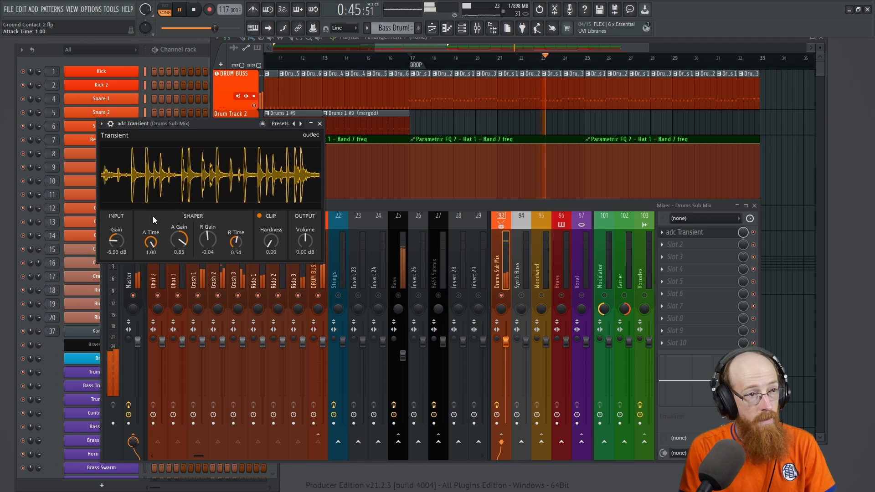
drag(271, 241, 267, 195)
key(space)
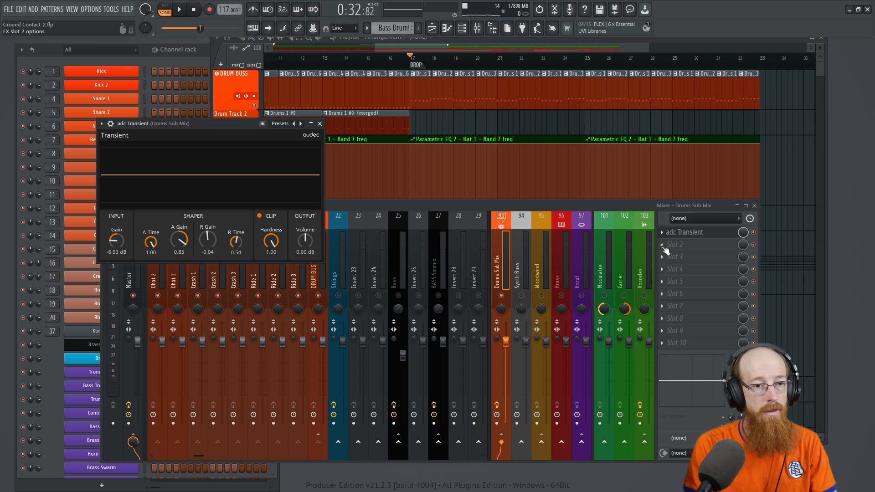
Close the drum transient shaper and audition the Bass mixer track soloed from the drop.
click(713, 237)
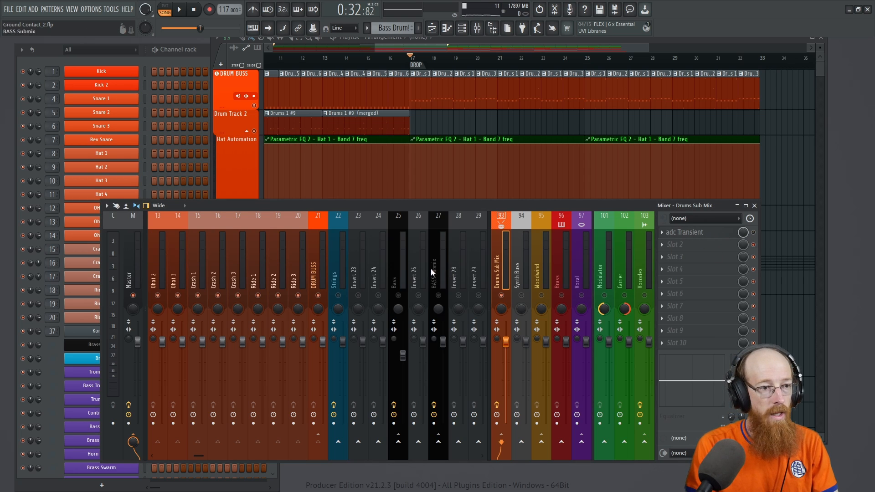
click(402, 275)
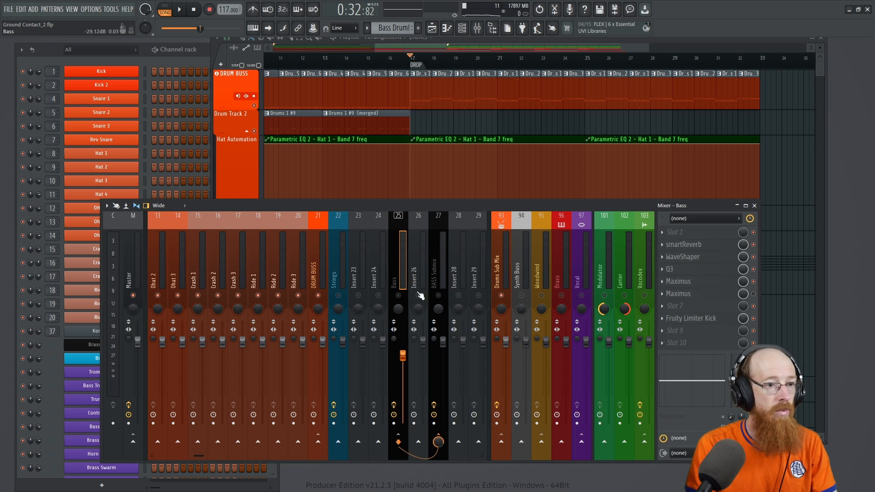
right_click(399, 296)
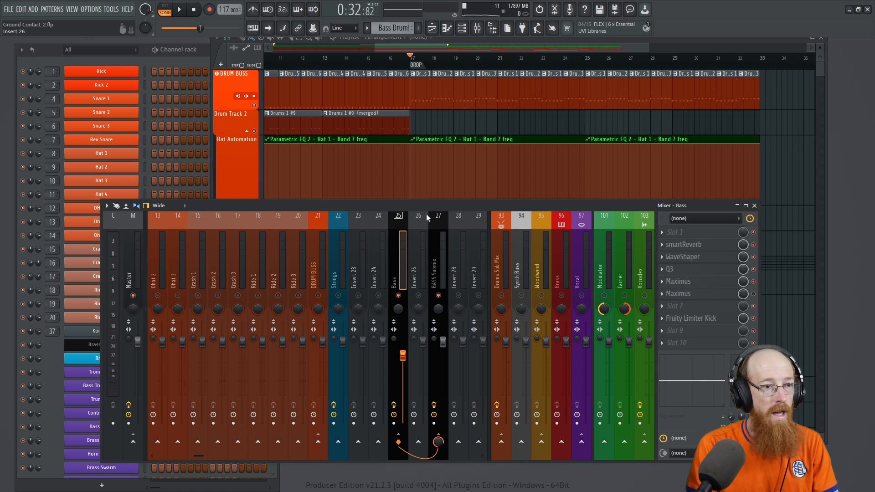
key(space)
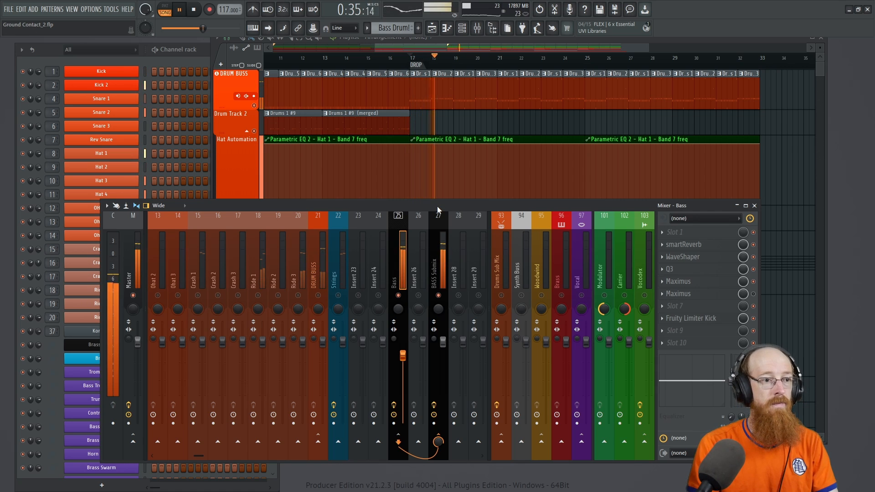
Move the playback position to bar 25 of the playlist.
click(582, 48)
key(space)
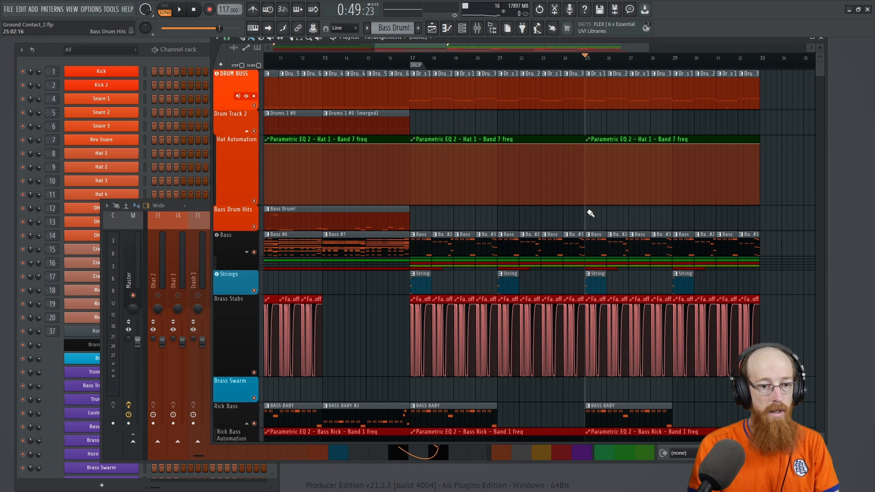
key(space)
key(space)
Bring the mixer forward, play the full mix from bar 25 and select the BASS Submix track.
click(195, 207)
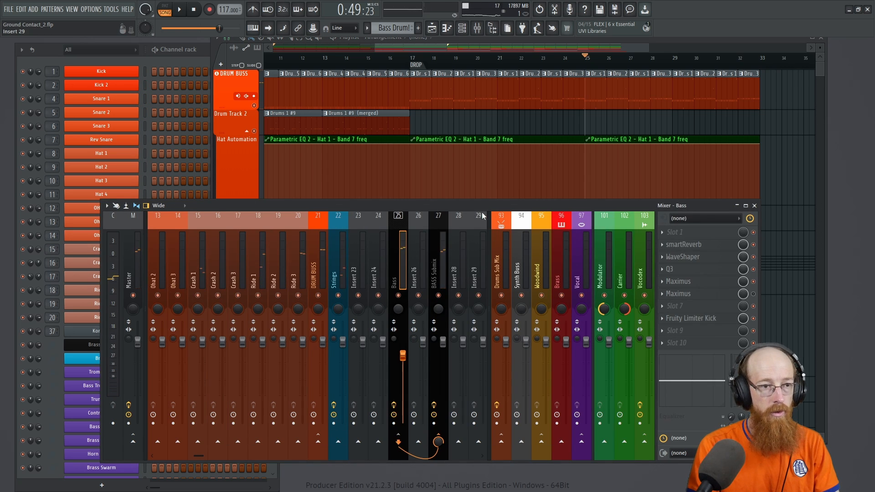
key(space)
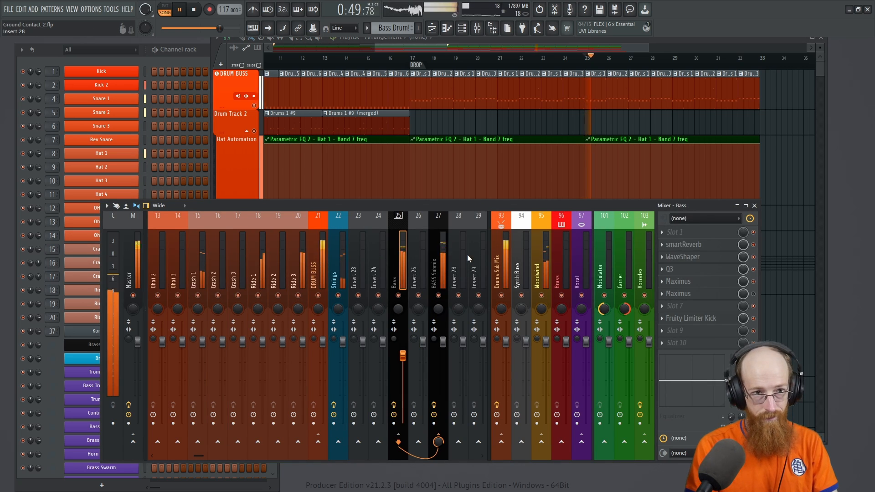
click(437, 278)
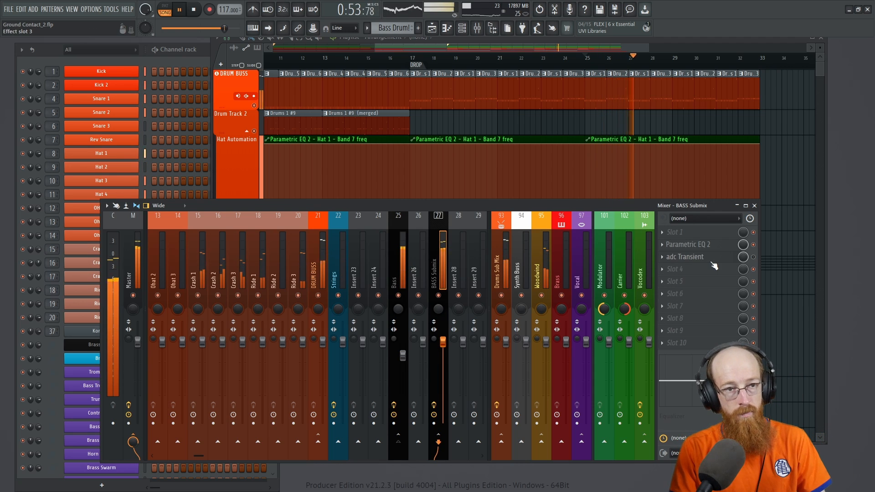
key(space)
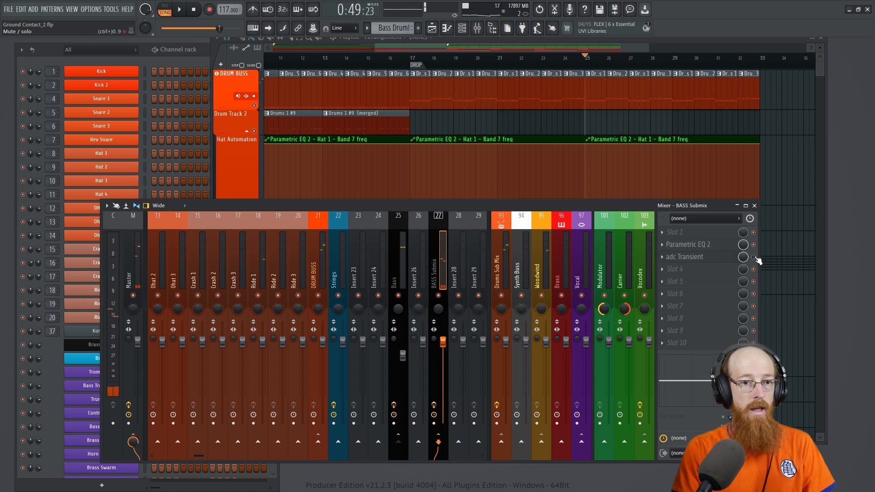
Enable and open adc Transient on BASS Submix, and reset its attack gain and release gain to 0.00.
click(723, 262)
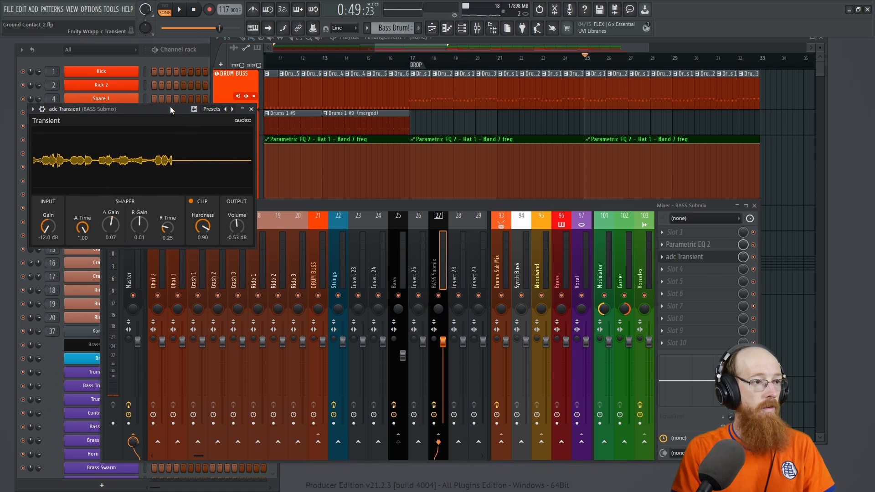
double_click(113, 224)
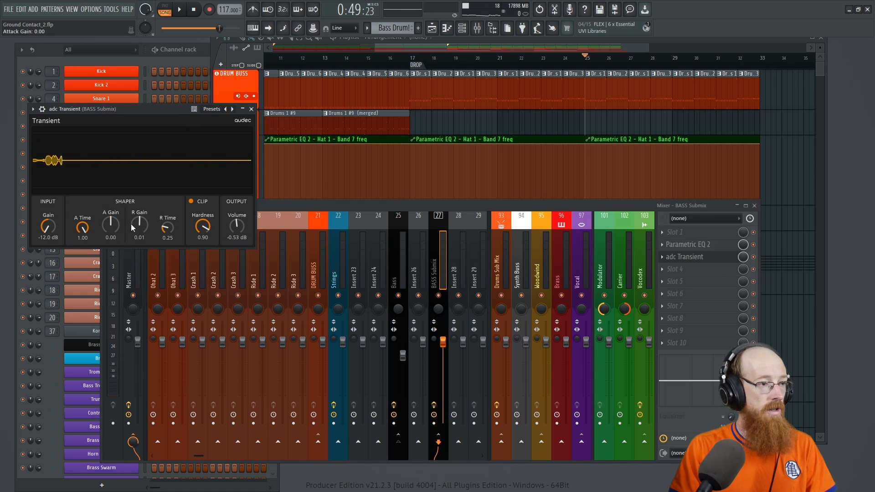
double_click(138, 224)
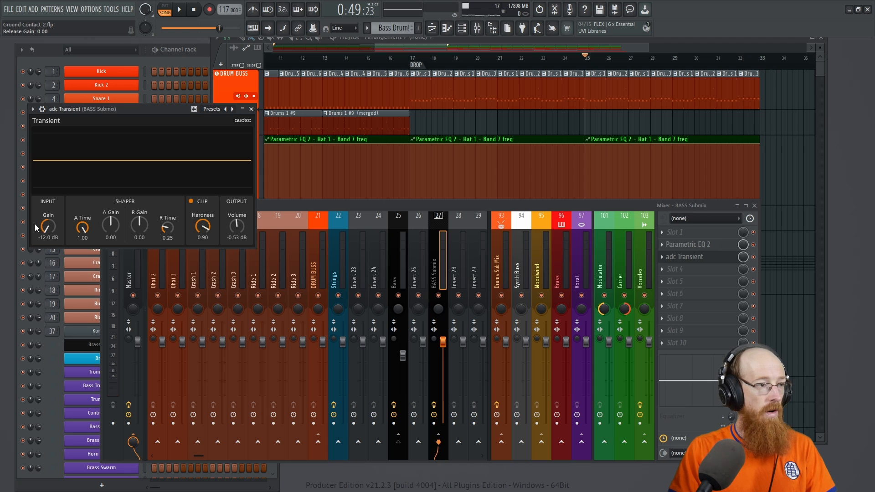
Play from bar 25 and set the bass transient shaper's input gain to about -5.07 dB.
key(space)
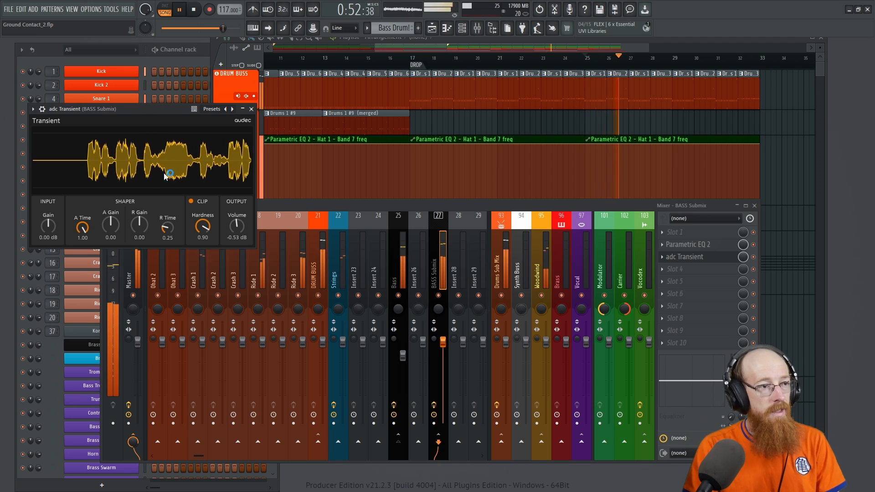
drag(49, 220, 50, 232)
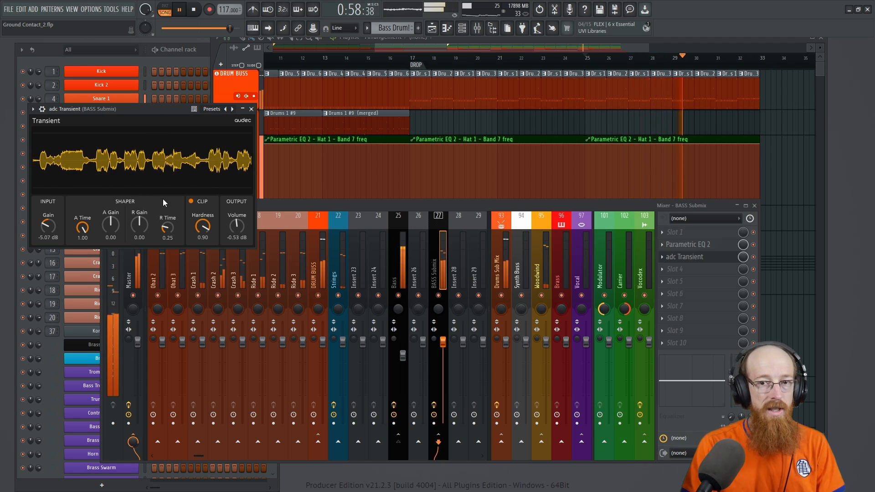
key(space)
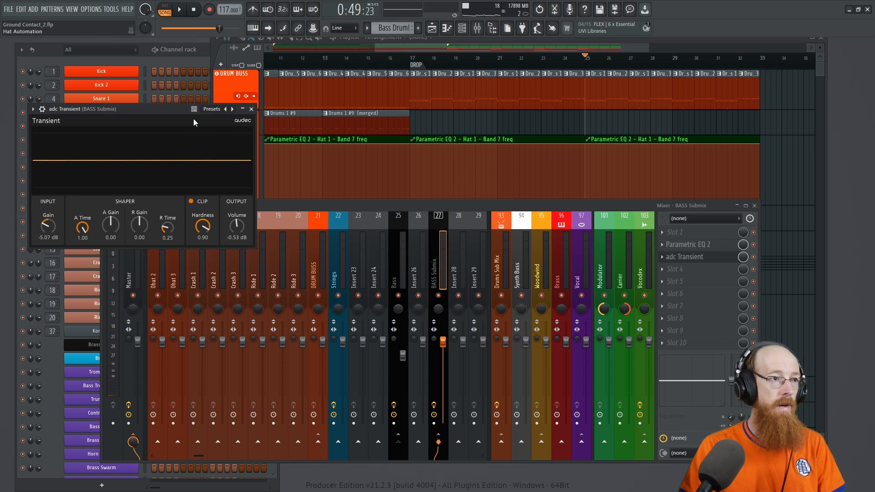
Play from bar 25 and set the bass transient shaper's attack gain to about 0.91 and attack time to about 0.71.
key(space)
drag(111, 225, 111, 251)
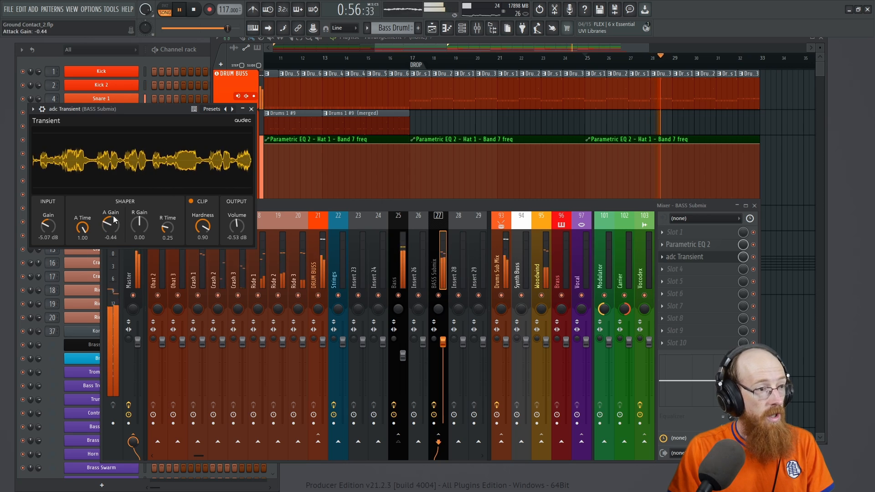
drag(114, 231, 121, 195)
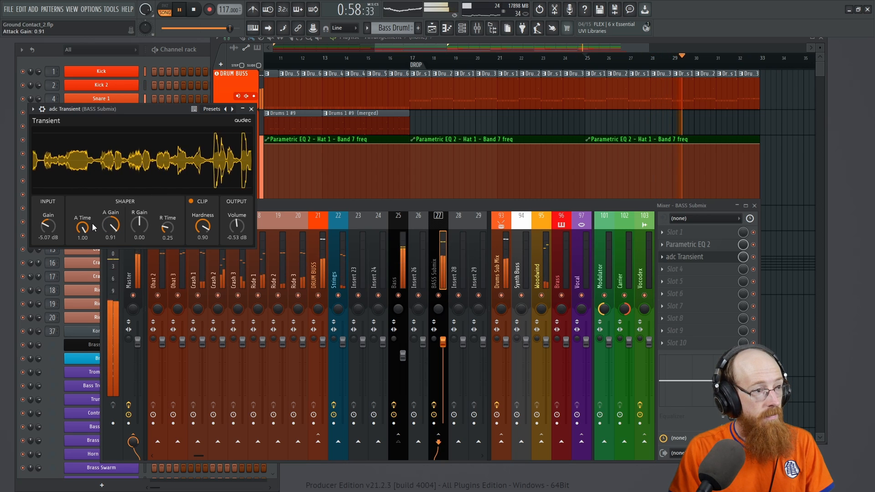
drag(82, 229, 83, 239)
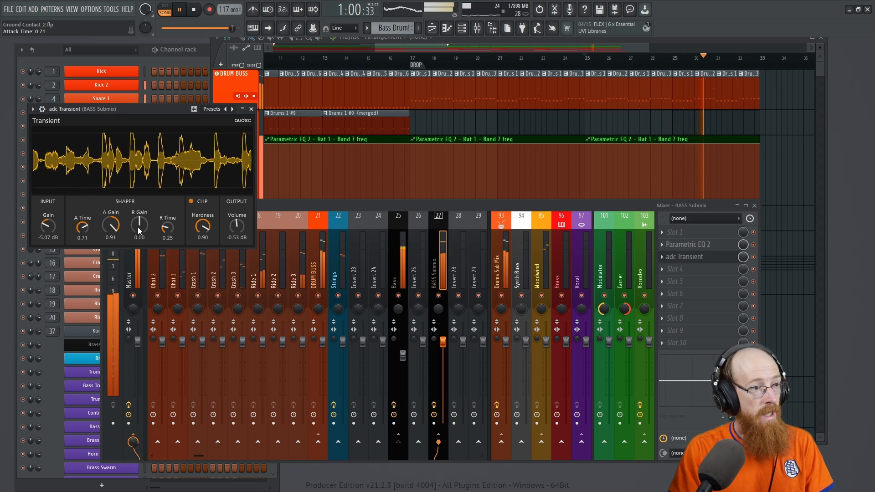
Try release gain at -1.00, compare attack gain -1.00 with release gain 1.00, and restart playback from bar 25.
drag(139, 225, 138, 249)
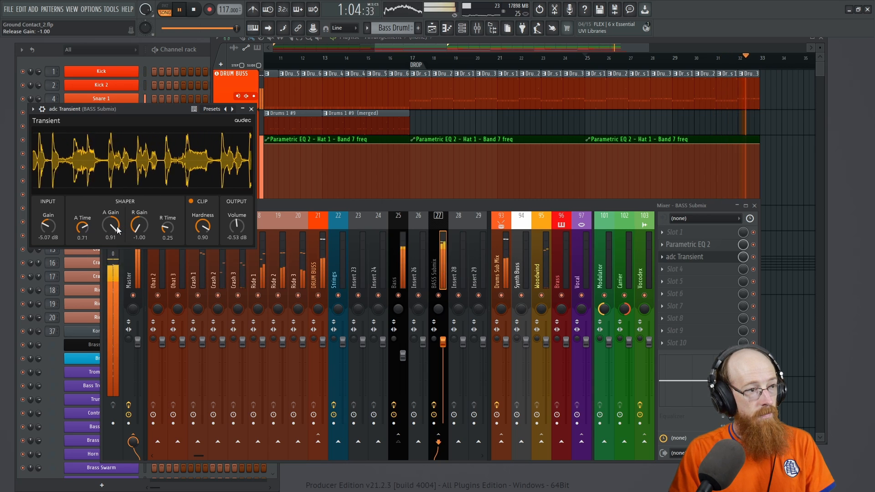
drag(112, 226, 142, 203)
key(space)
key(space)
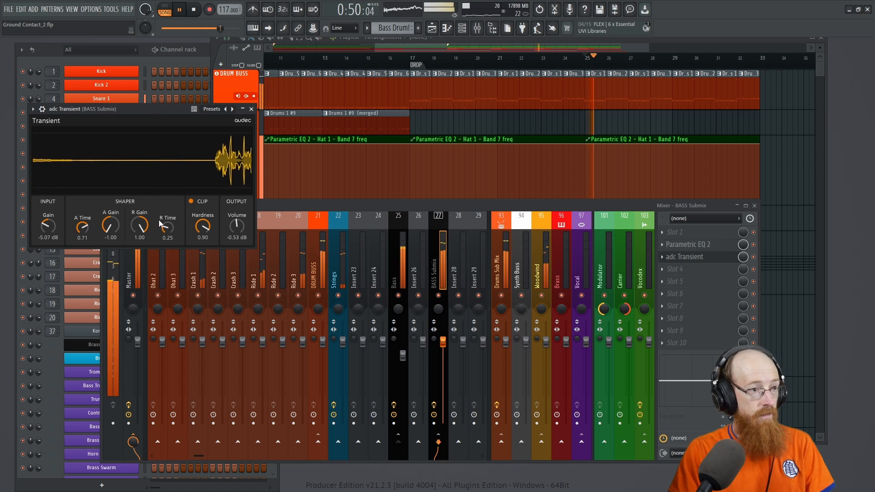
Set release time to about 0.48, stop playback, and adjust release gain to about -0.09 and attack gain to about -0.11.
mouse_move(164, 229)
mouse_down()
mouse_move(169, 239)
mouse_move(169, 202)
mouse_move(169, 213)
mouse_up()
key(space)
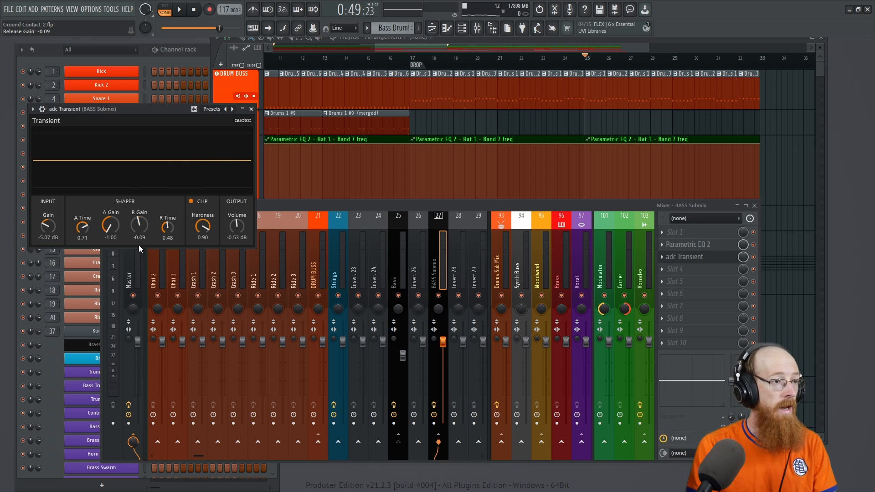
drag(114, 230, 114, 220)
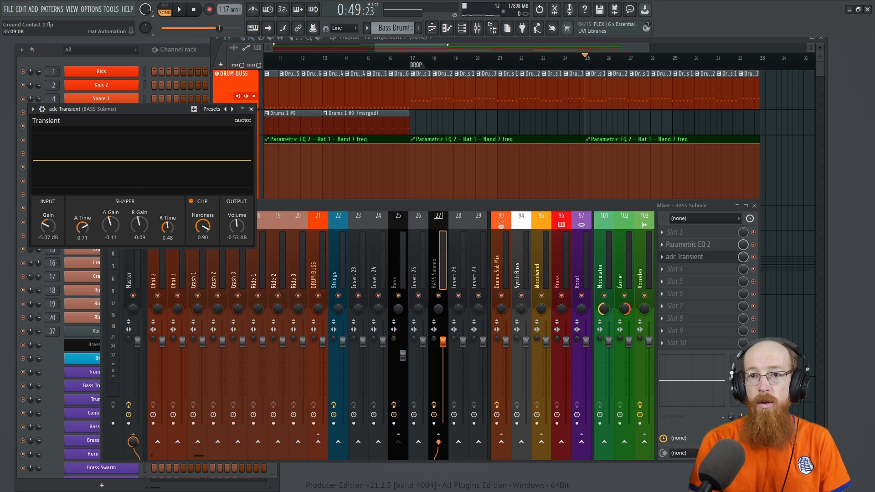
Switch to the browser and review the Transient plugin's entry in the free plugin database across all its columns.
key(alt+Tab)
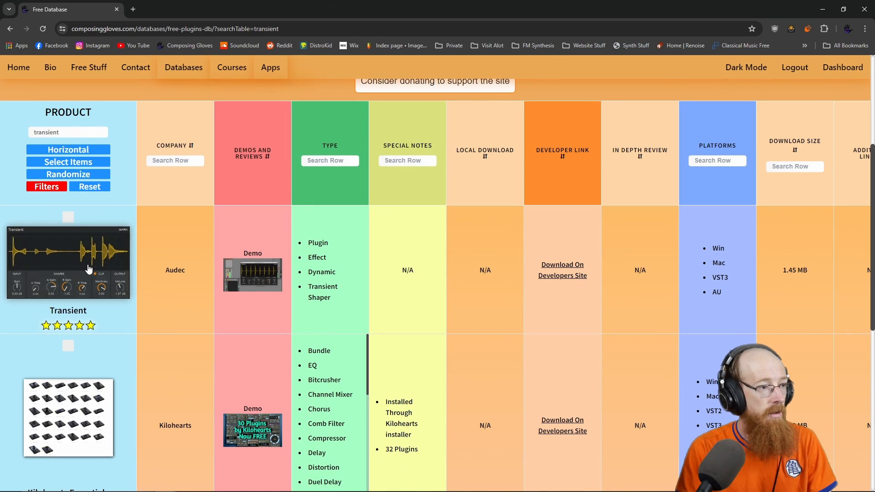
scroll(302, 277, right, 6)
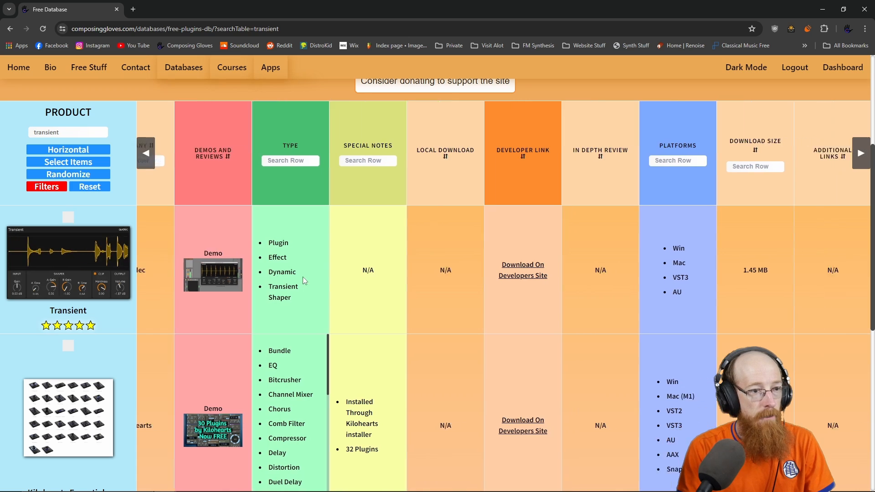
scroll(302, 276, right, 5)
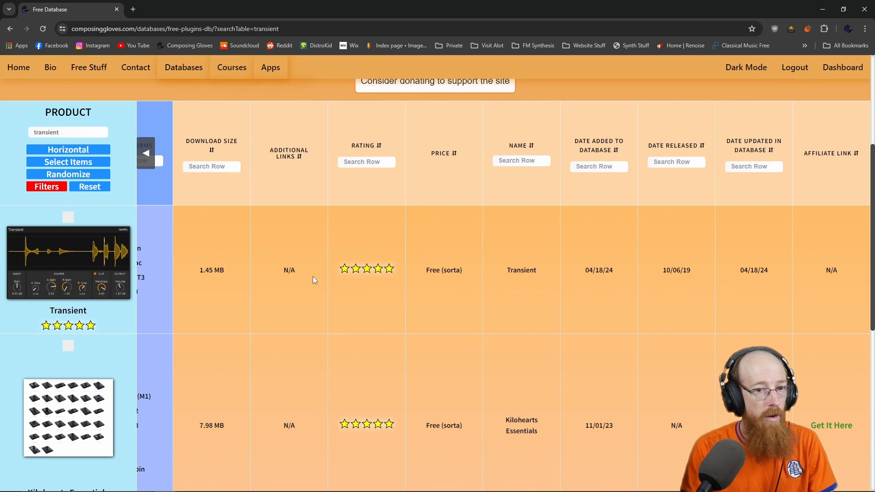
scroll(313, 277, left, 6)
scroll(313, 276, right, 6)
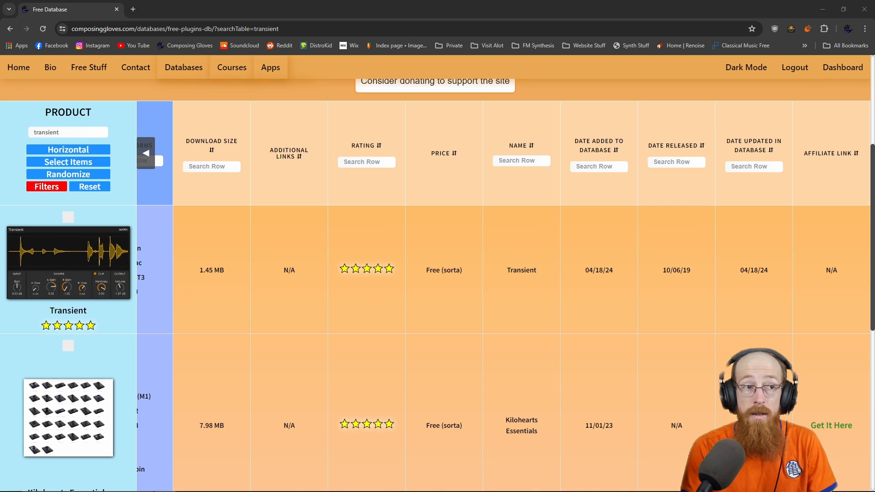
Open Audec's Transient product page, return to the database, and reopen that page from the entry's developer link.
drag(874, 130, 196, 7)
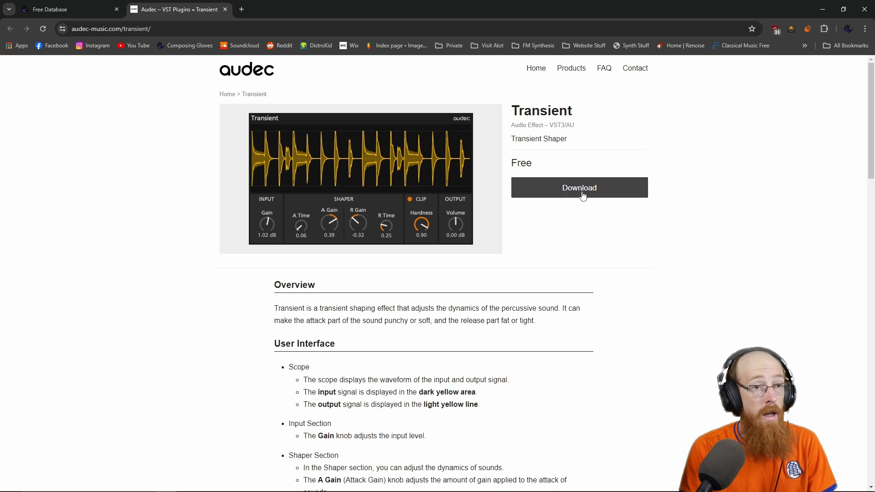
click(59, 11)
scroll(255, 257, left, 6)
scroll(255, 257, left, 5)
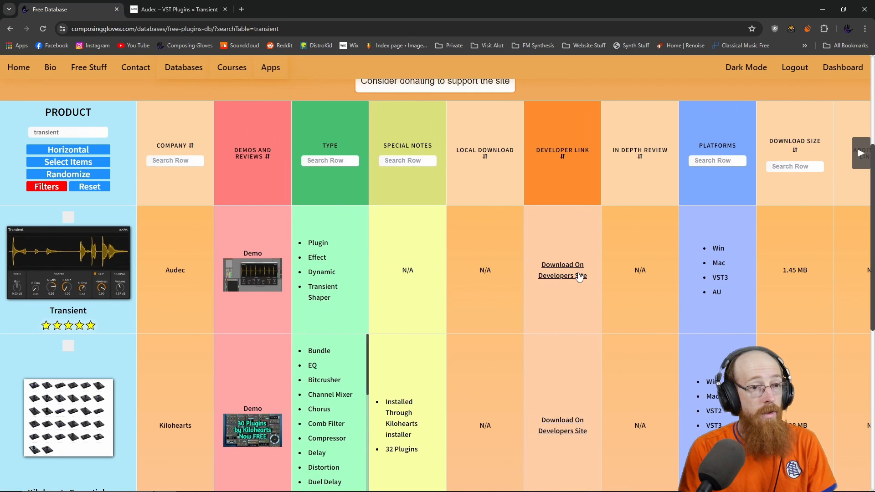
click(562, 270)
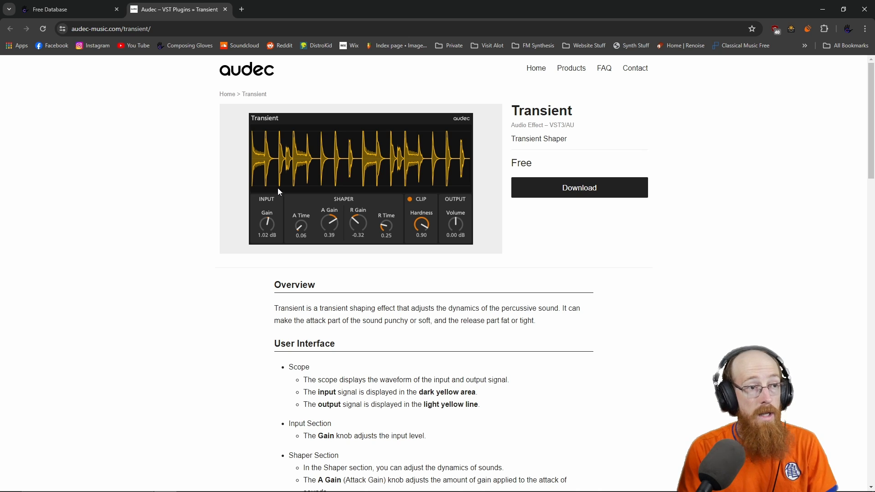
Read through the Transient product page, including its interface description, signal path, system requirements, release notes and popular products.
scroll(257, 234, down, 4)
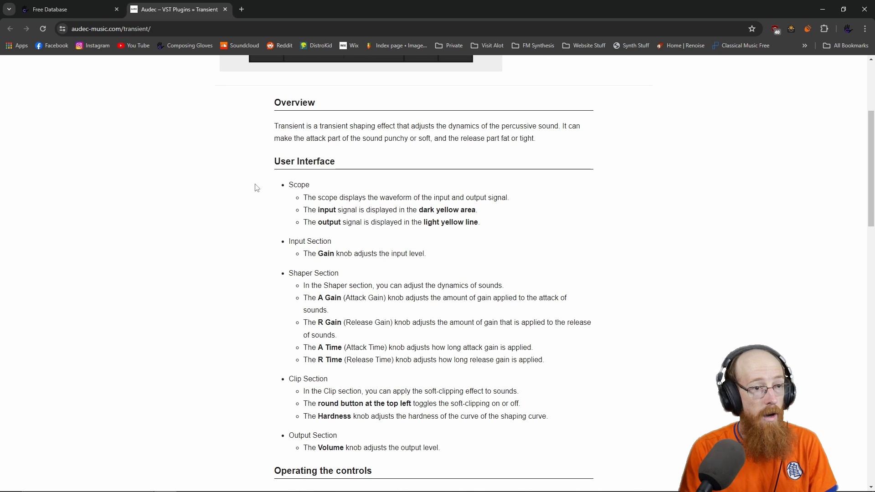
scroll(360, 252, down, 11)
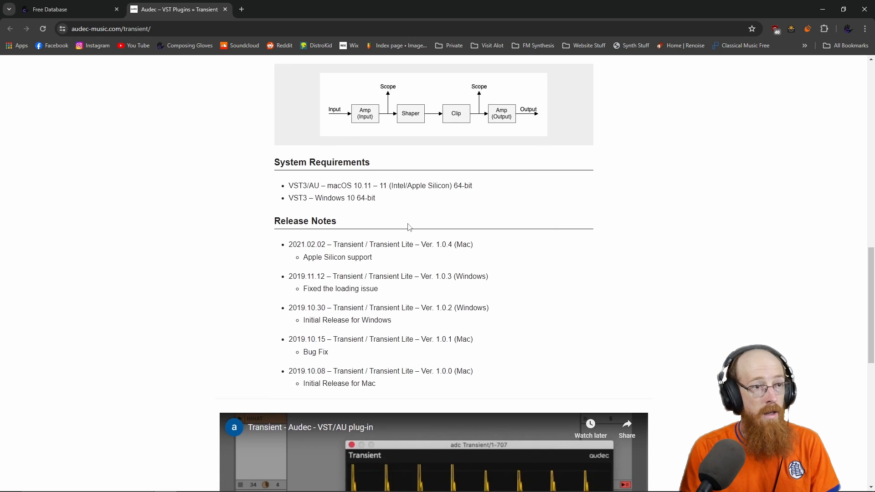
scroll(409, 227, up, 2)
scroll(577, 273, down, 11)
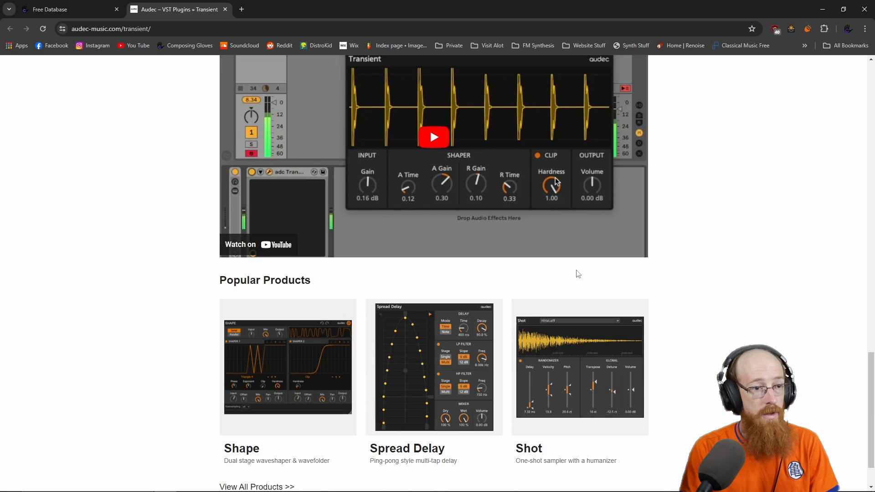
scroll(434, 259, up, 9)
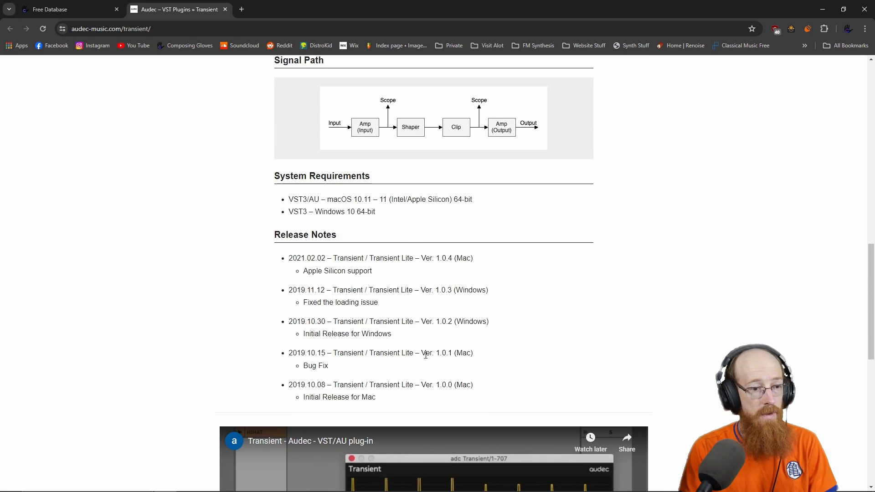
scroll(428, 315, up, 15)
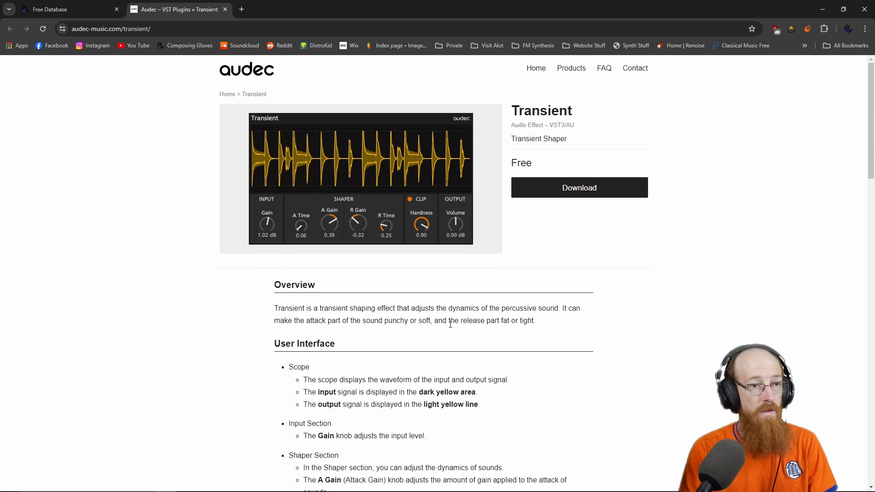
Return to the free plugin database and check the Transient entry's remaining columns, including rating, price and dates.
click(73, 9)
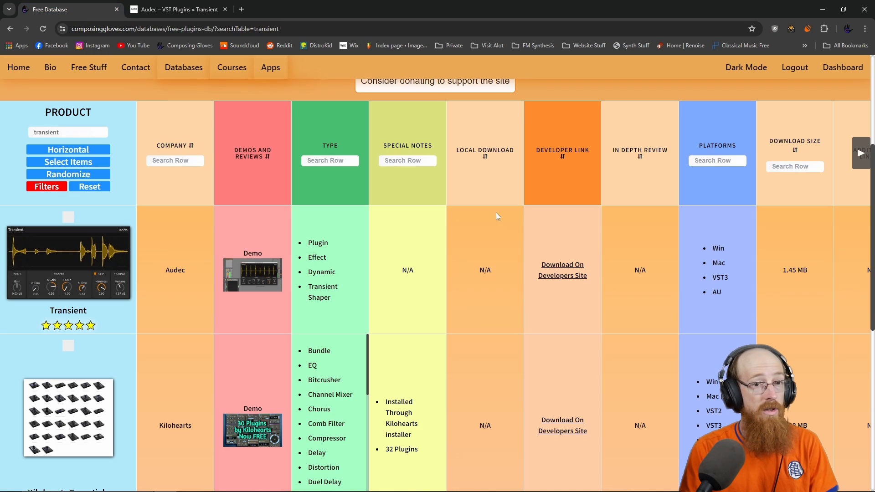
scroll(586, 237, right, 10)
scroll(597, 250, right, 1)
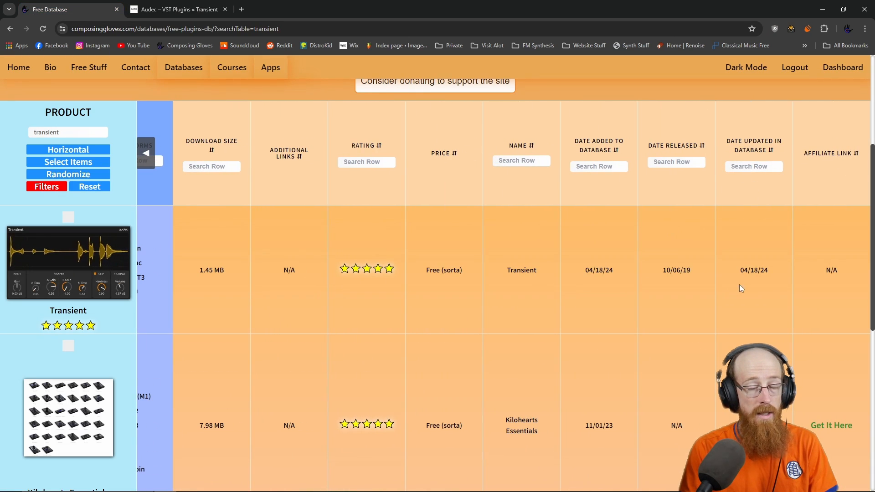
scroll(433, 273, left, 11)
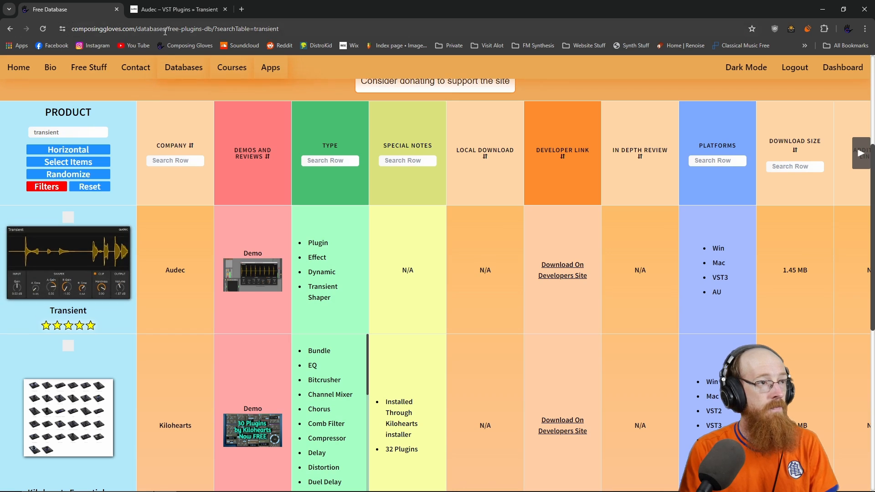
Replace the database's product search term with Audec and run the search.
double_click(80, 132)
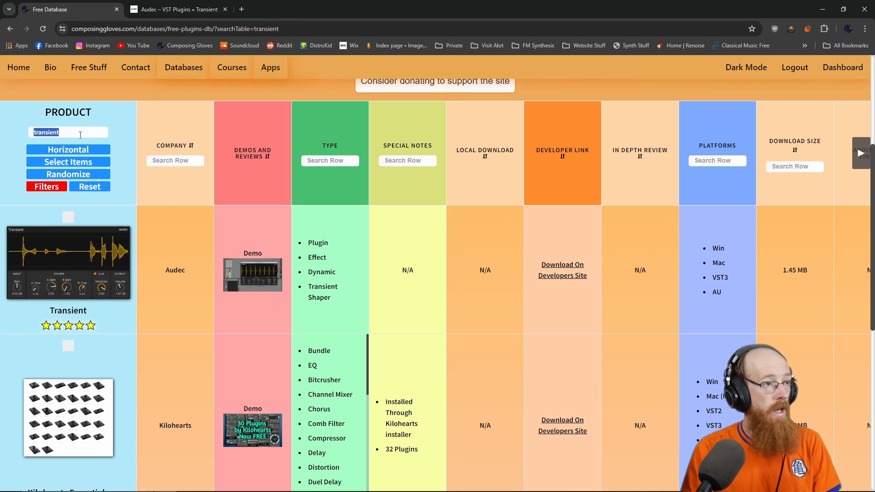
text(Audec)
key(Return)
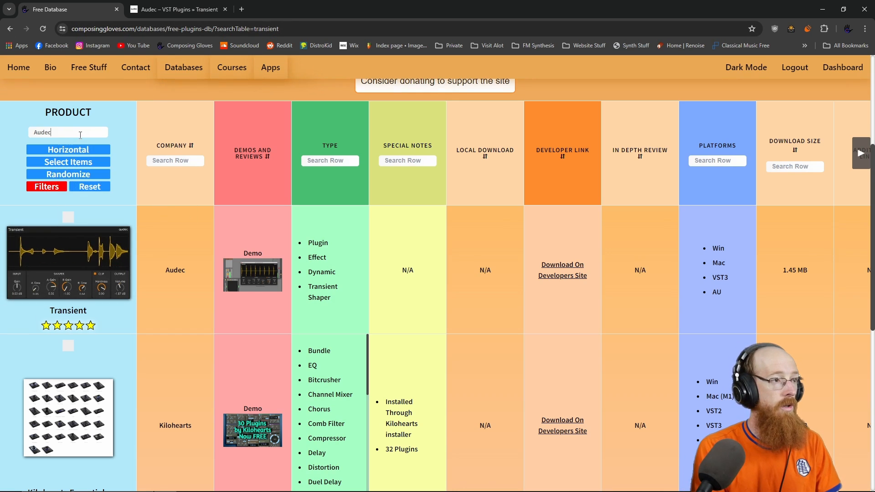
Browse the Audec plugins in the database, examining each product's image, rating, type and notes.
scroll(158, 270, down, 8)
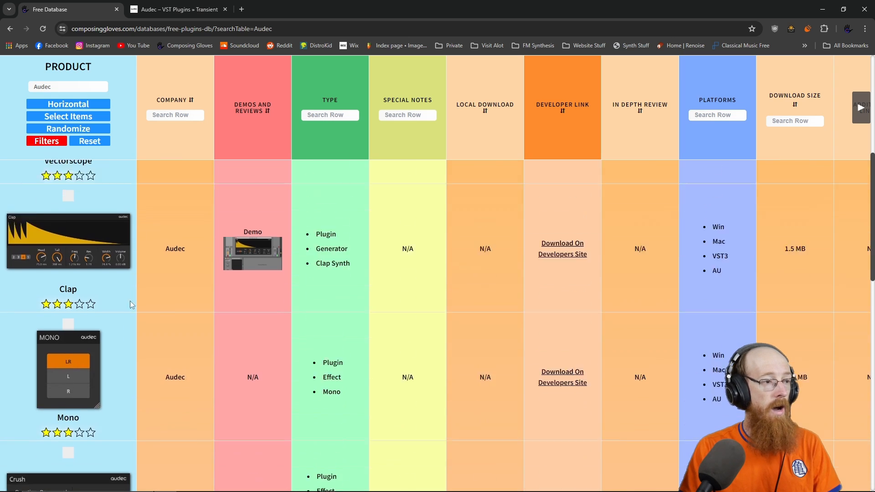
scroll(107, 275, down, 3)
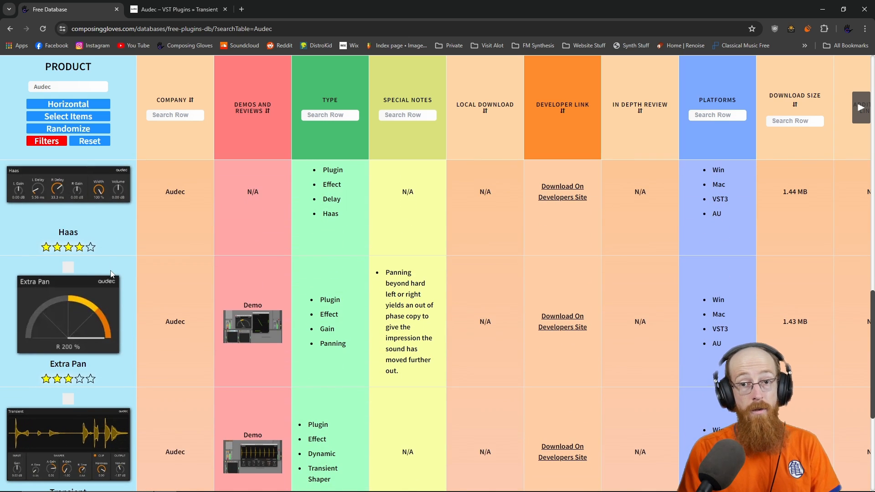
scroll(107, 275, down, 4)
scroll(96, 310, up, 5)
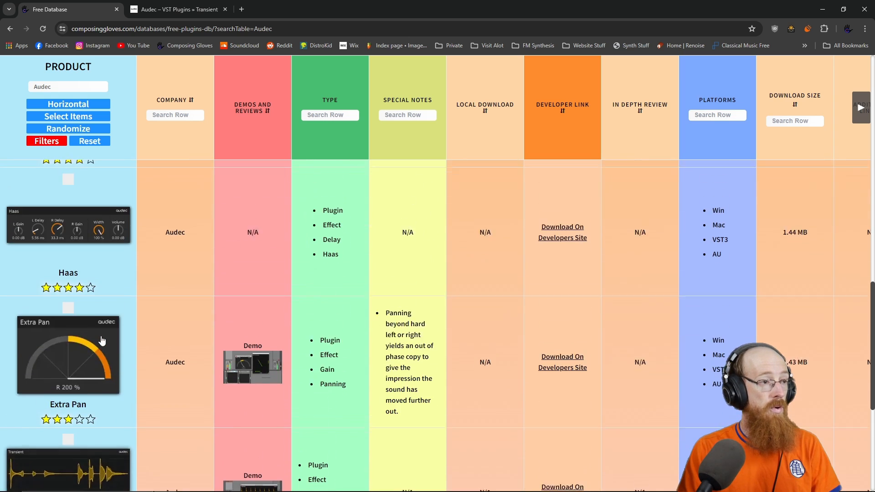
scroll(80, 330, down, 4)
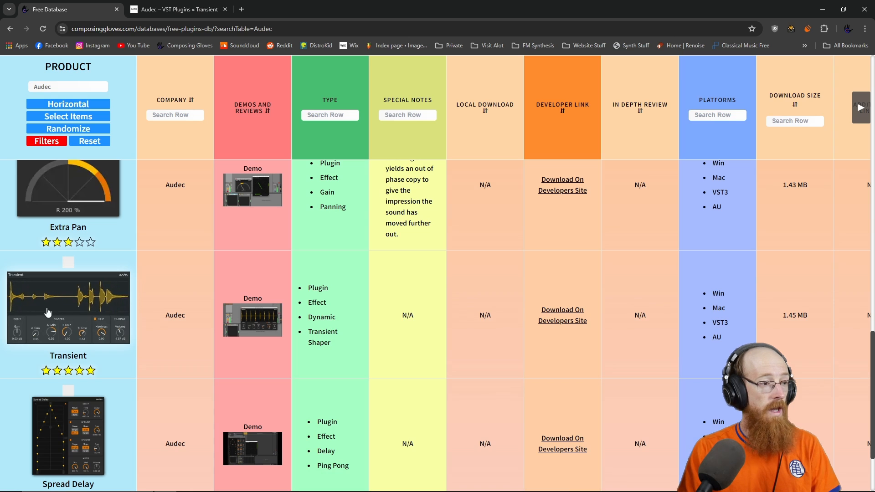
scroll(73, 332, down, 3)
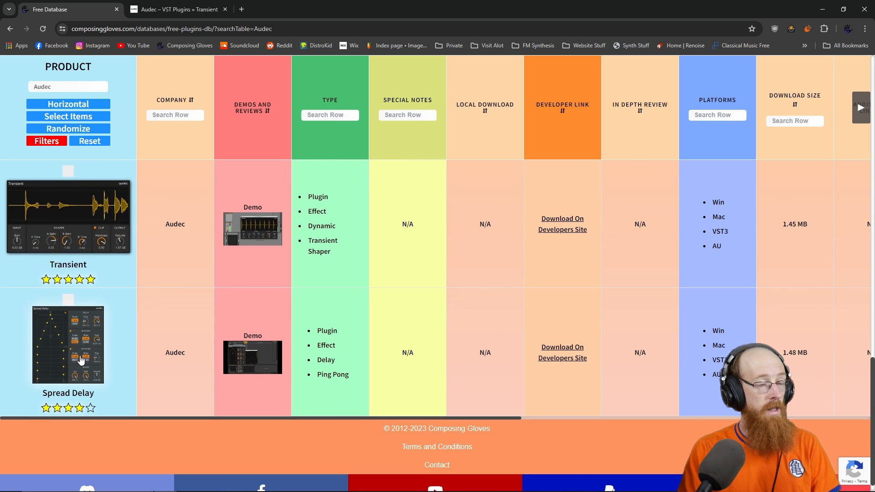
scroll(81, 284, up, 3)
scroll(81, 285, up, 15)
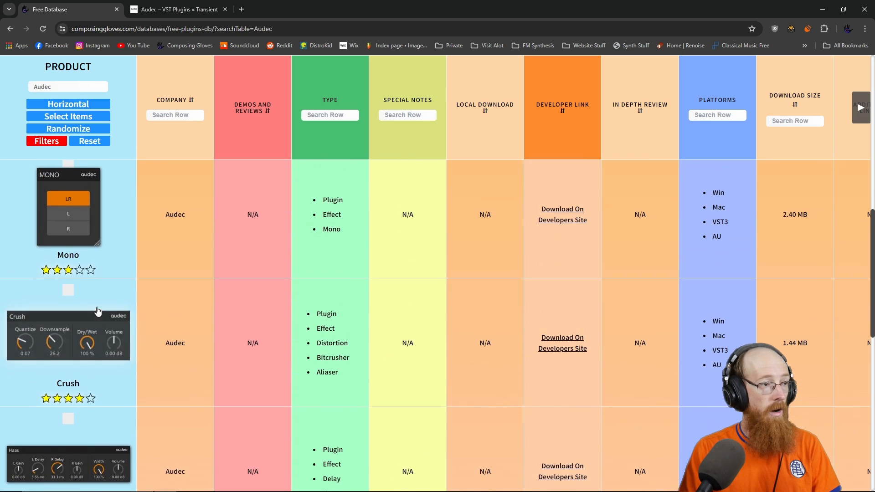